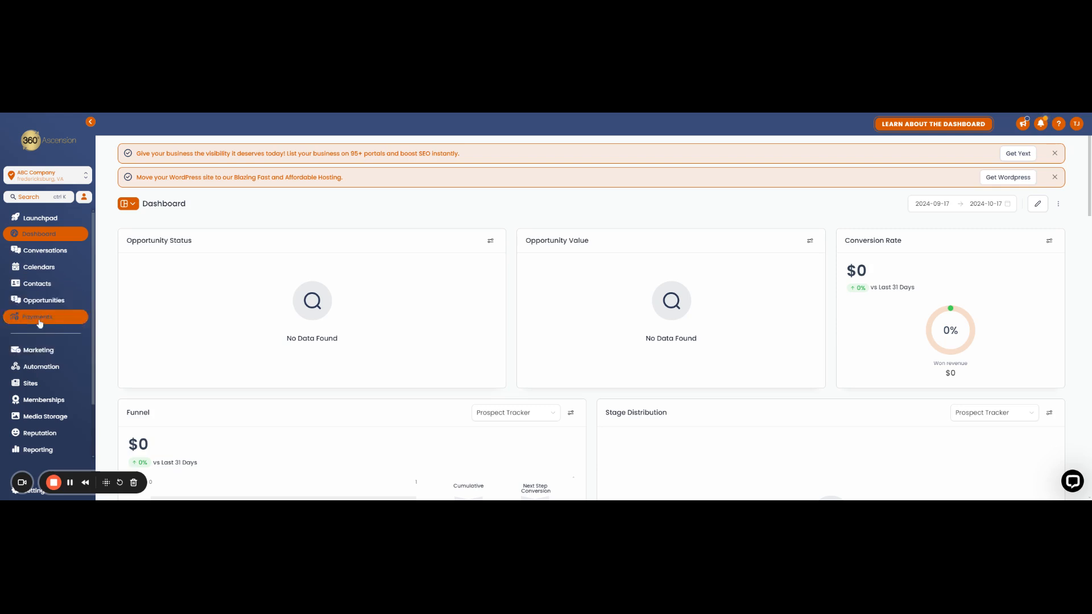
Open the settings for all documents and contracts in the Payments area.
{"action": "left_click", "coordinate": [51, 322]}
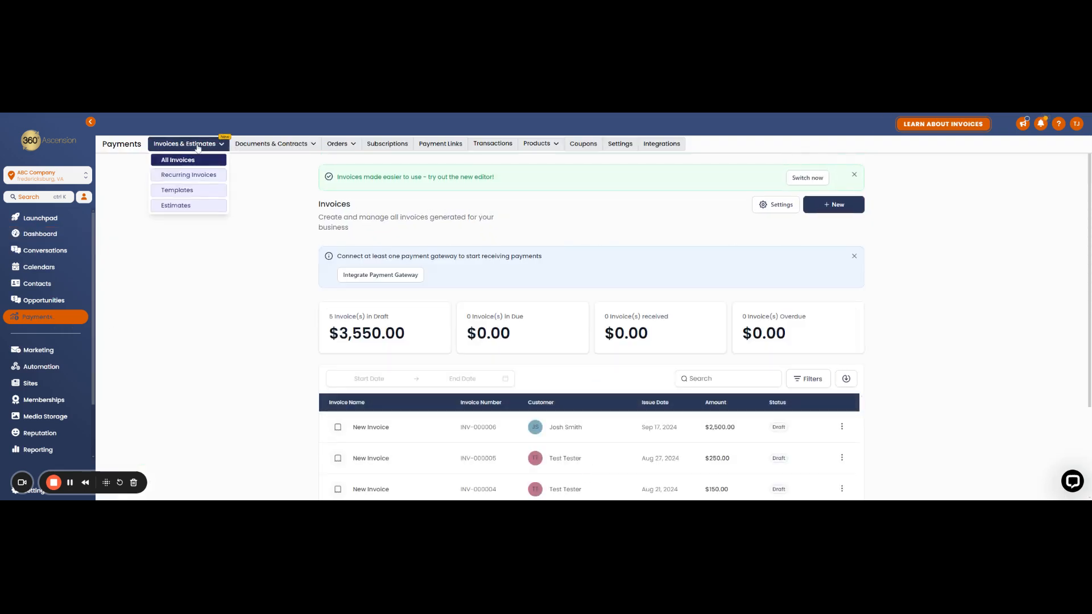
{"action": "mouse_move", "coordinate": [293, 146]}
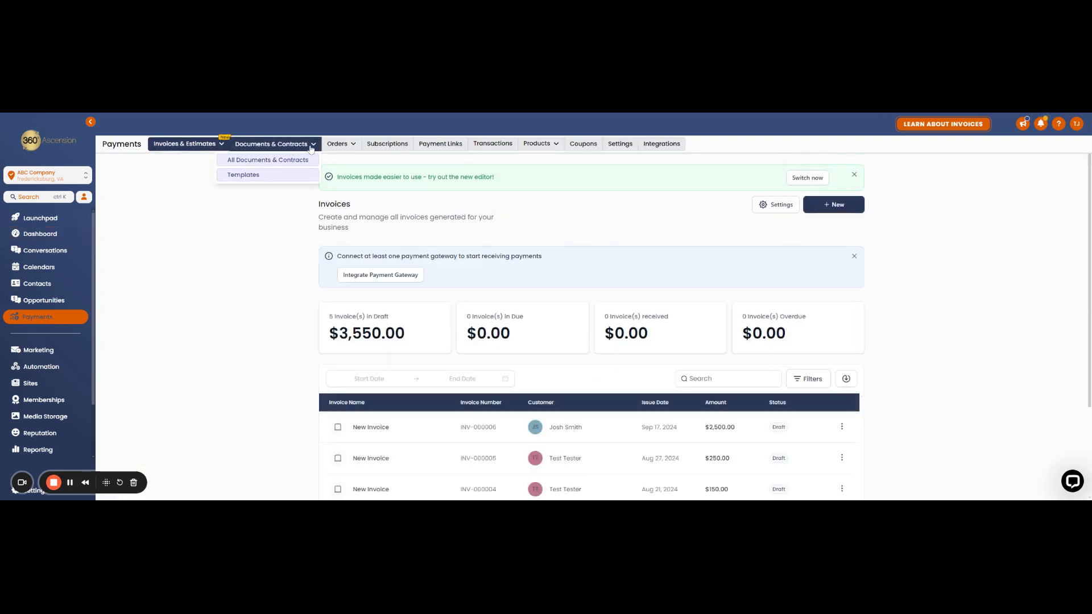
{"action": "left_click", "coordinate": [283, 160]}
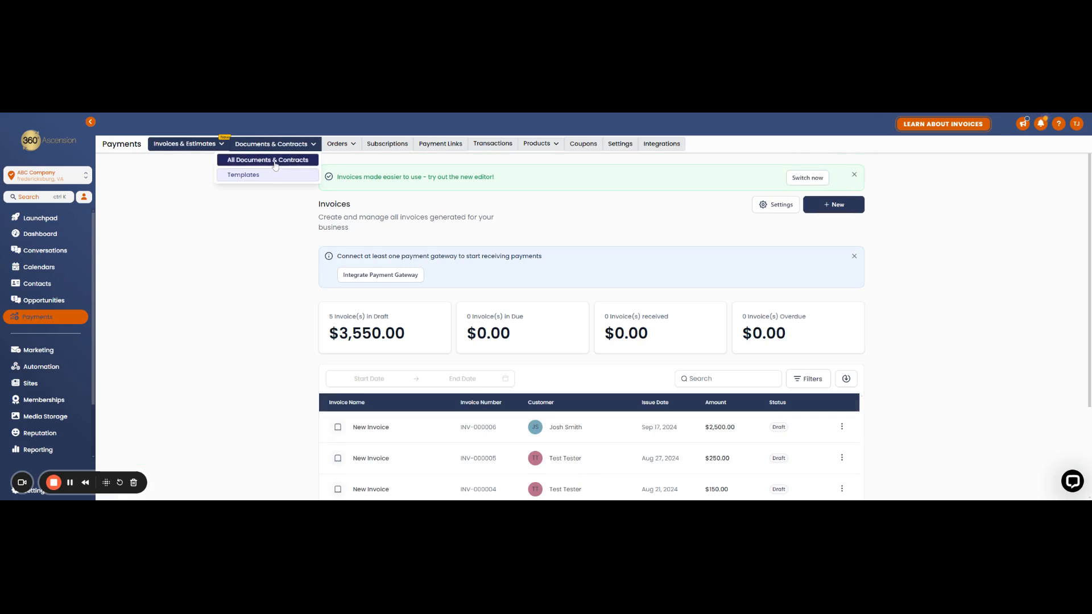
{"action": "left_click", "coordinate": [275, 162]}
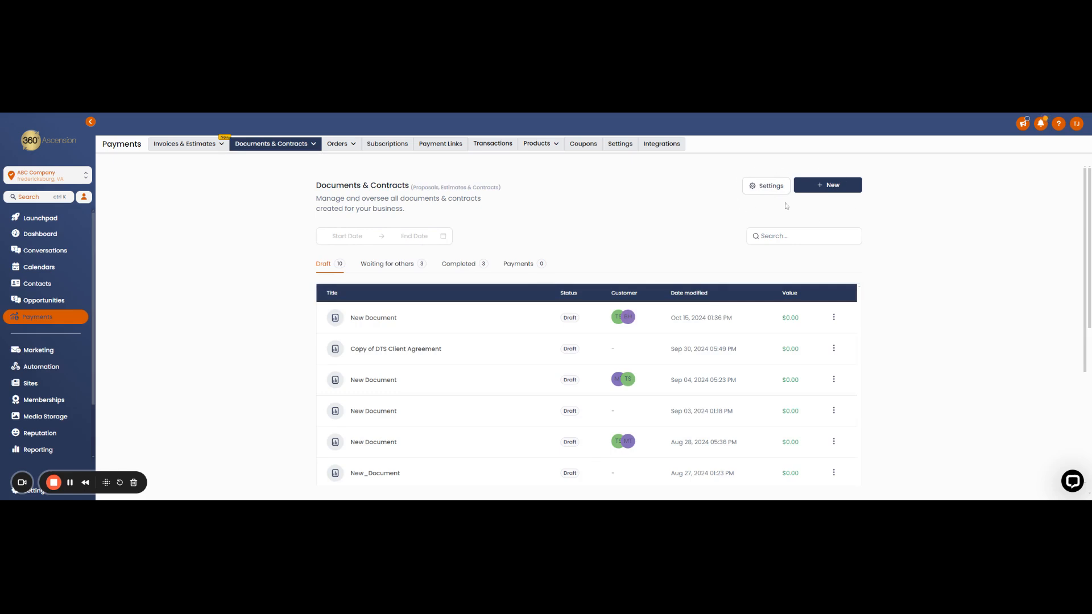
{"action": "left_click", "coordinate": [759, 193]}
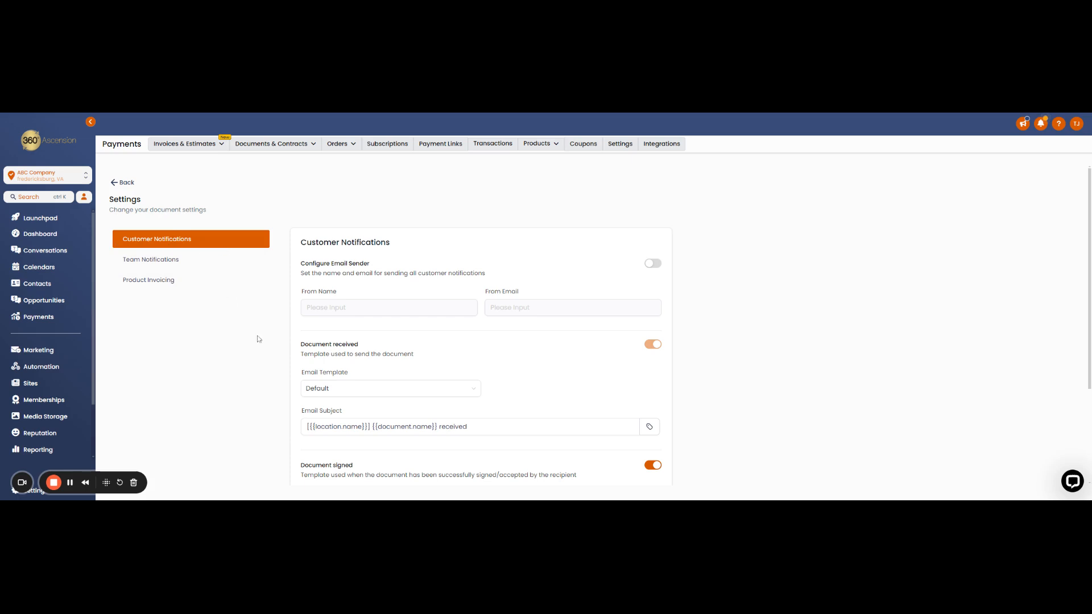
Set the email template for the Document received customer notification to Test Sign Contract.
{"action": "scroll", "coordinate": [249, 344], "scroll_direction": "down", "scroll_amount": 2}
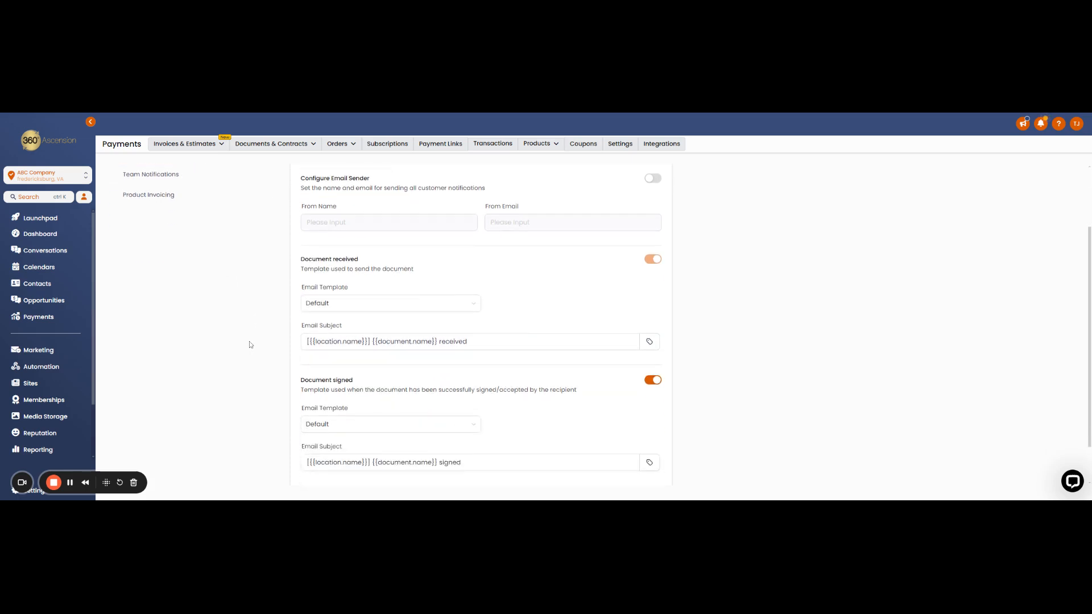
{"action": "scroll", "coordinate": [249, 345], "scroll_direction": "up", "scroll_amount": 2}
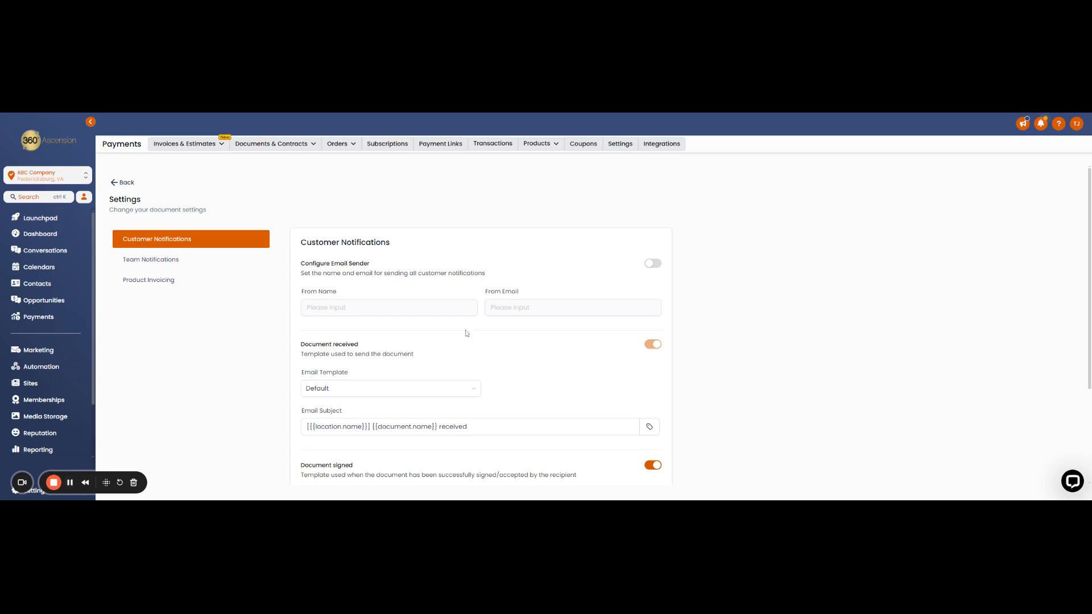
{"action": "scroll", "coordinate": [465, 334], "scroll_direction": "down", "scroll_amount": 1}
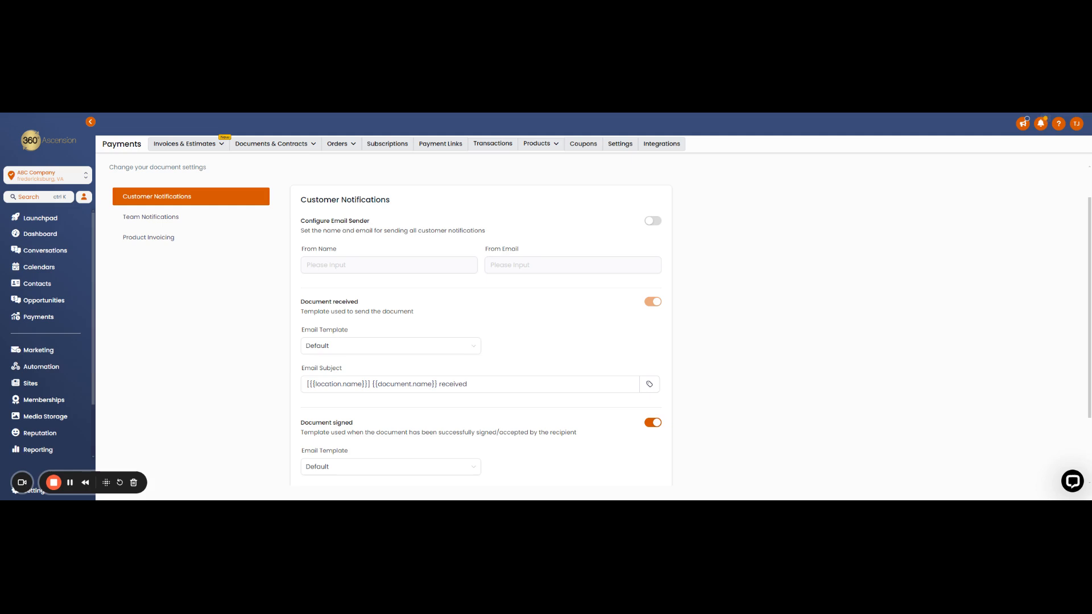
{"action": "scroll", "coordinate": [336, 335], "scroll_direction": "down", "scroll_amount": 1}
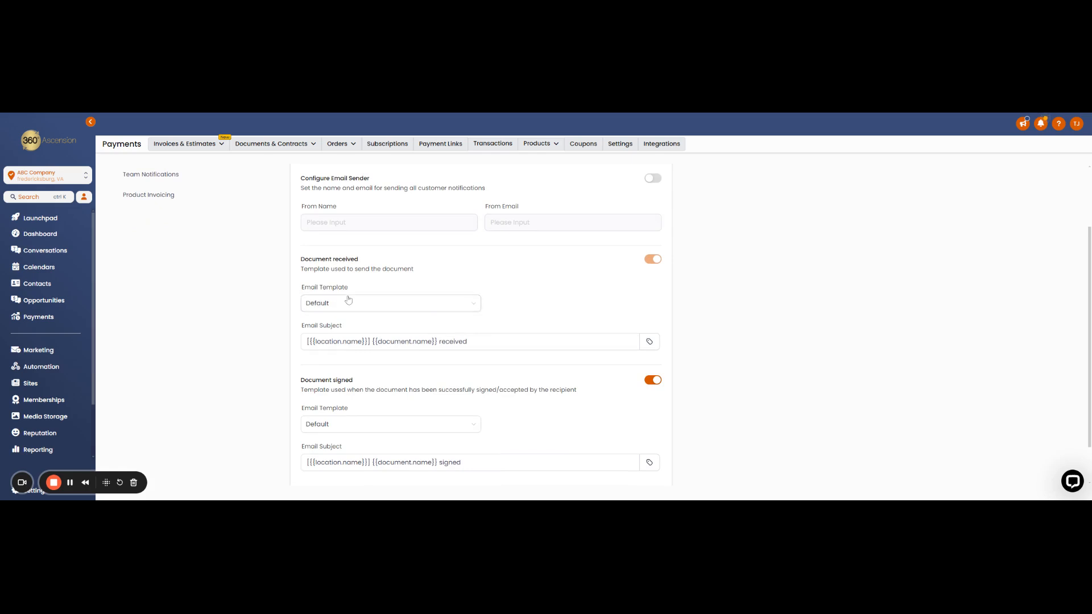
{"action": "left_click", "coordinate": [444, 308]}
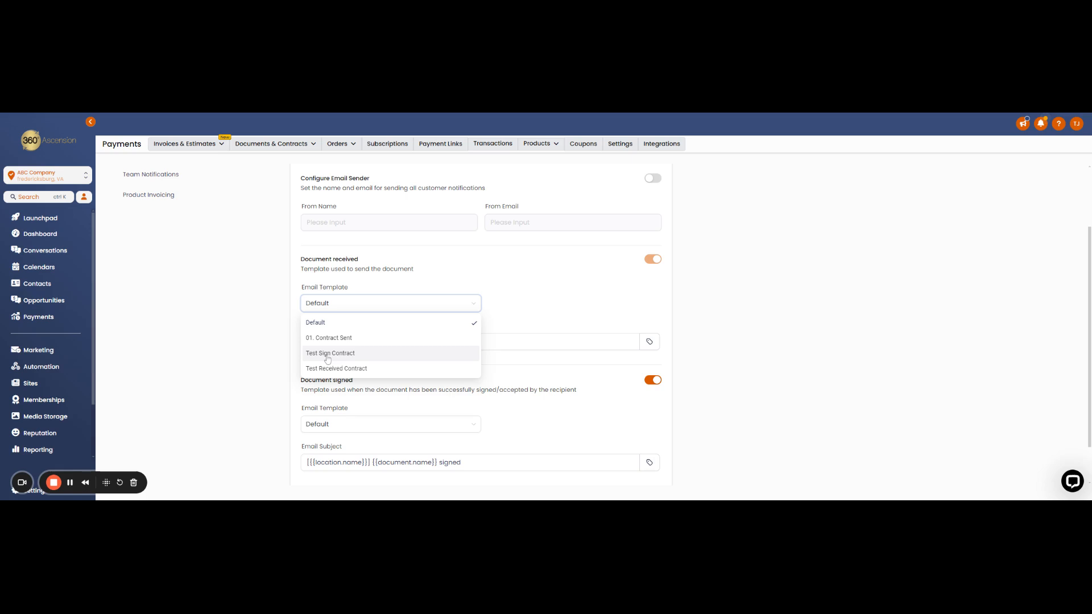
{"action": "left_click", "coordinate": [345, 357]}
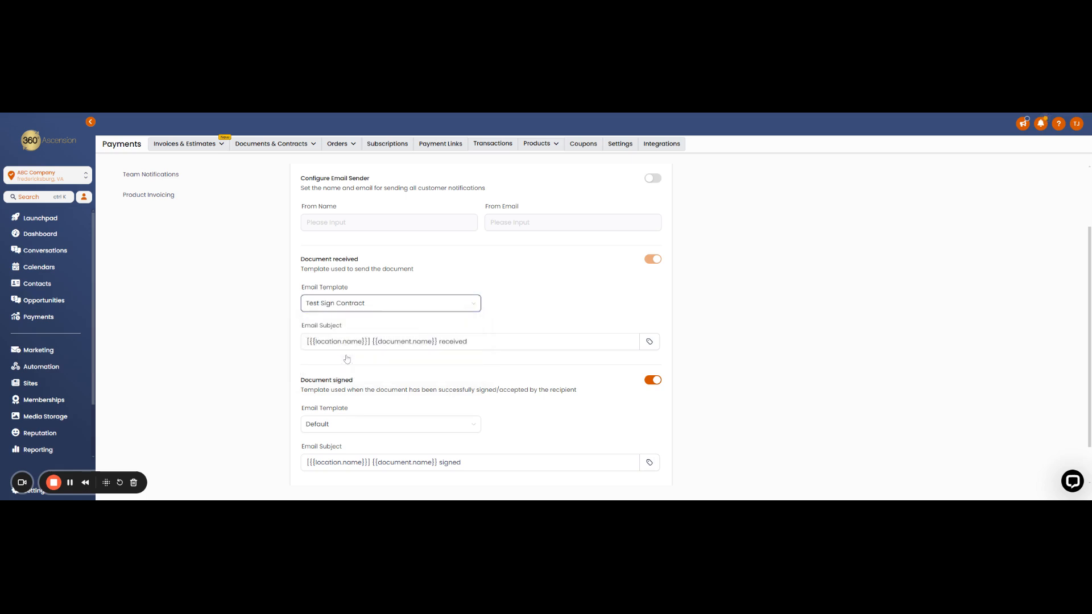
Examine the Contact and Right now custom values available for the Document received email subject.
{"action": "scroll", "coordinate": [503, 294], "scroll_direction": "up", "scroll_amount": 2}
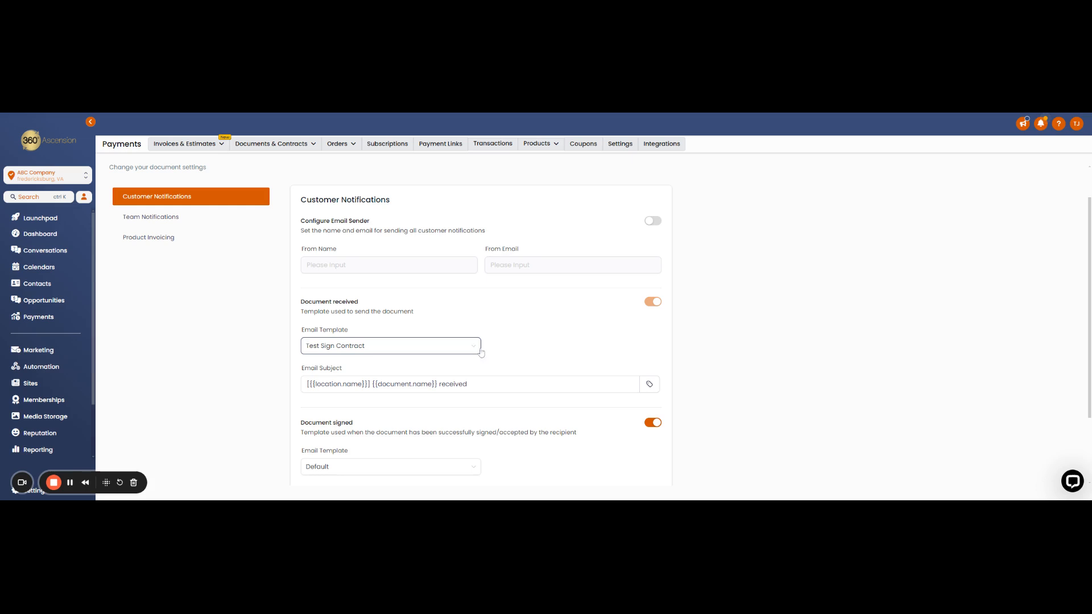
{"action": "scroll", "coordinate": [495, 347], "scroll_direction": "down", "scroll_amount": 1}
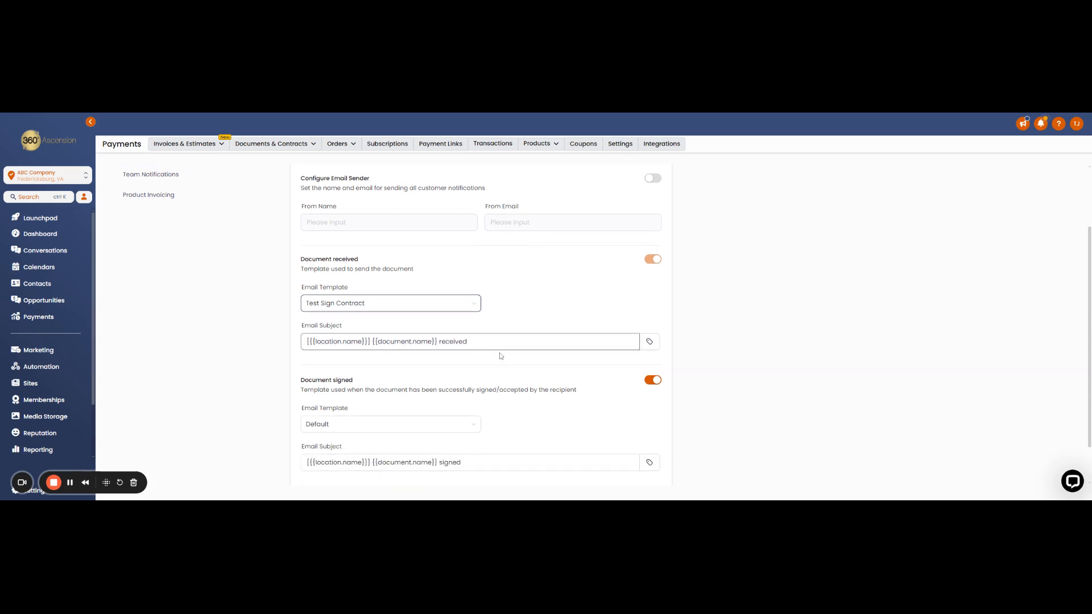
{"action": "scroll", "coordinate": [427, 359], "scroll_direction": "down", "scroll_amount": 1}
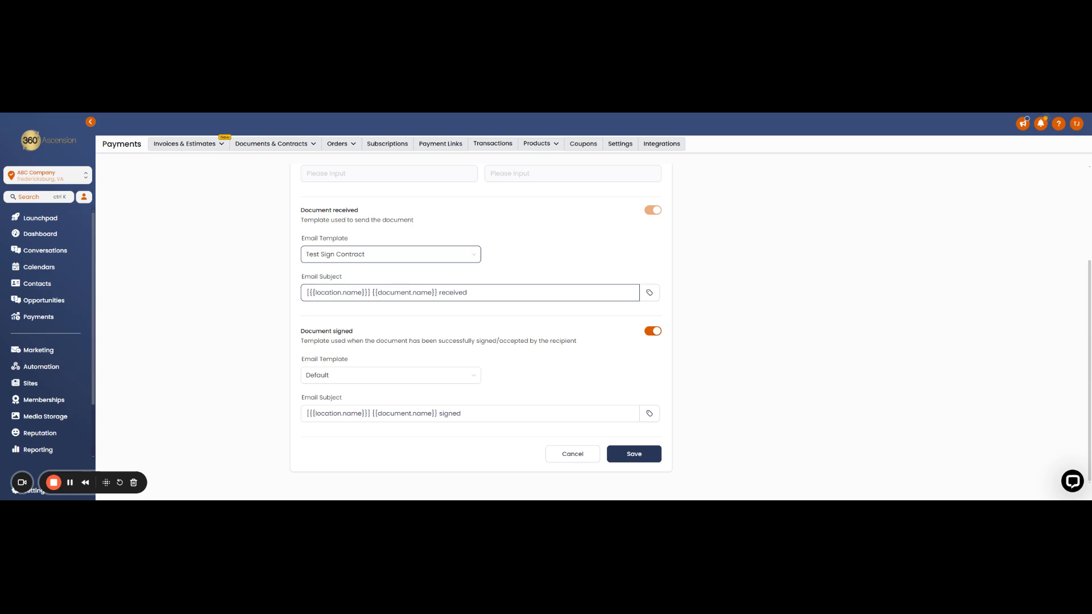
{"action": "left_click", "coordinate": [653, 294]}
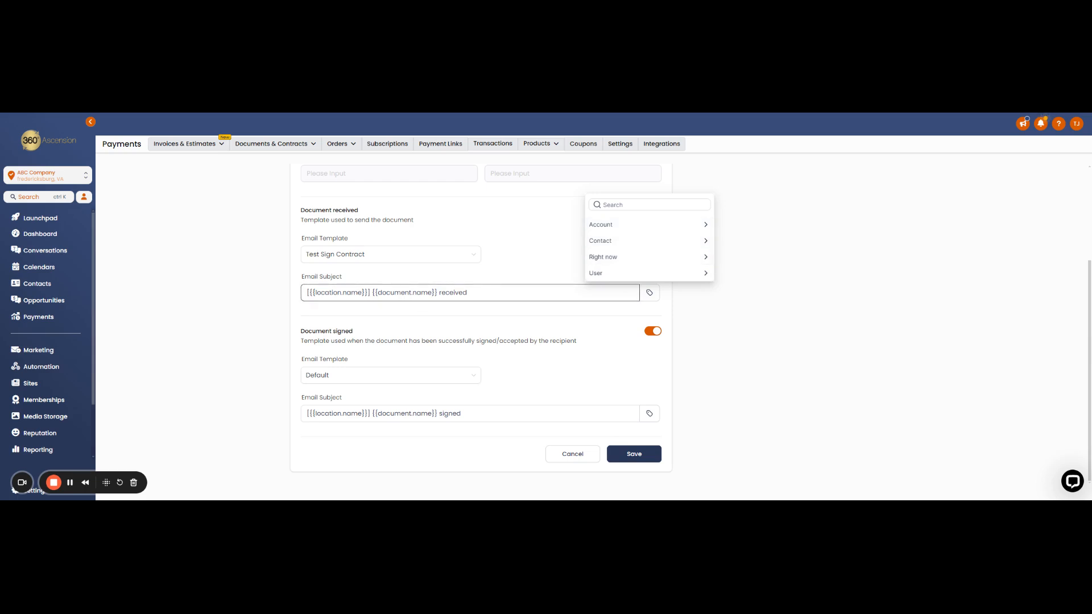
{"action": "left_click", "coordinate": [617, 243]}
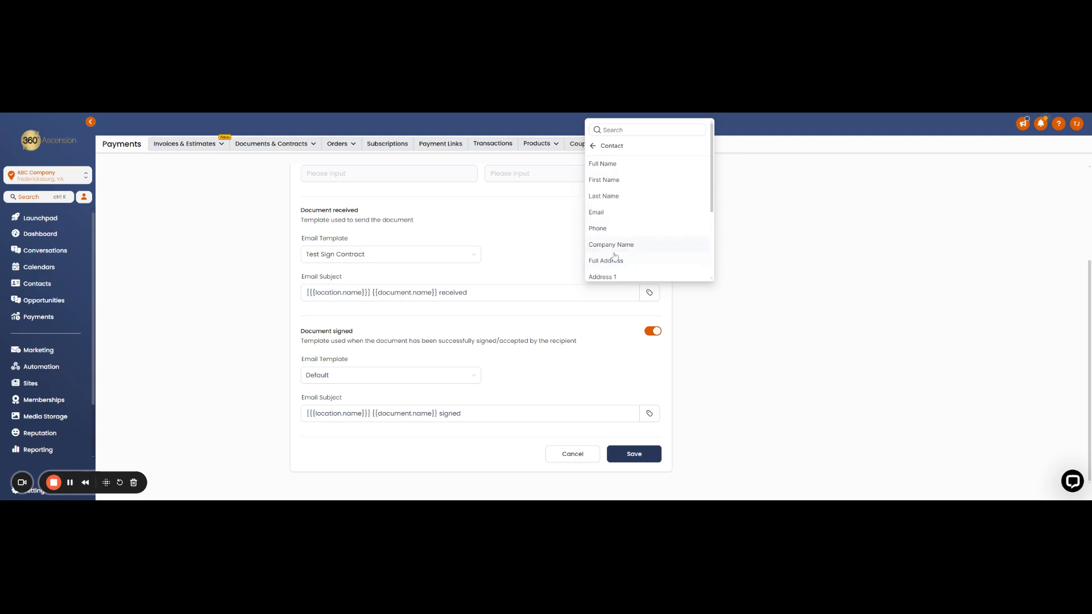
{"action": "scroll", "coordinate": [621, 267], "scroll_direction": "down", "scroll_amount": 3}
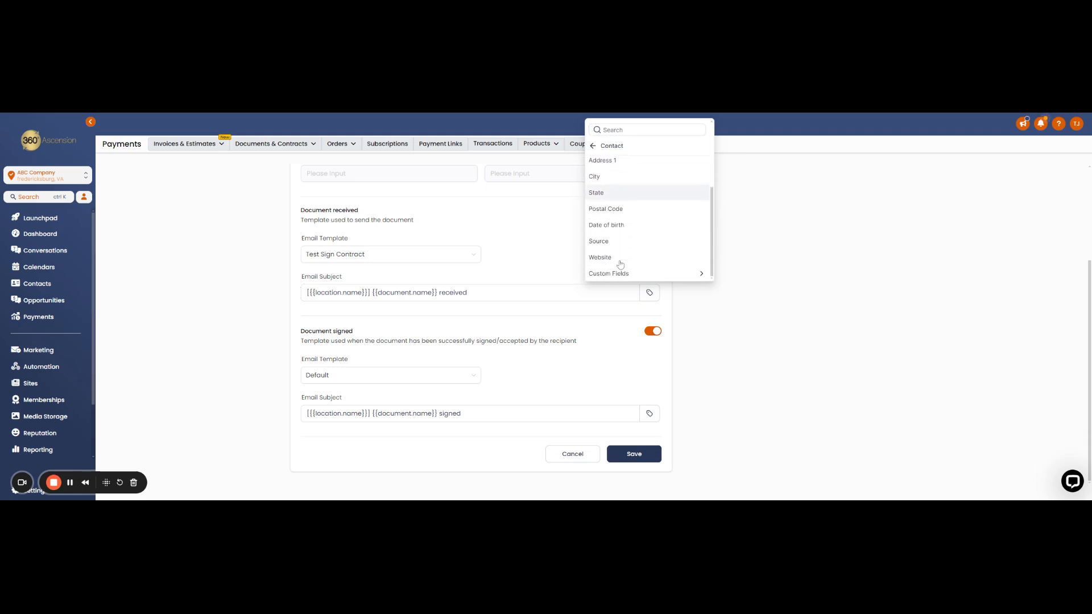
{"action": "left_click", "coordinate": [576, 292]}
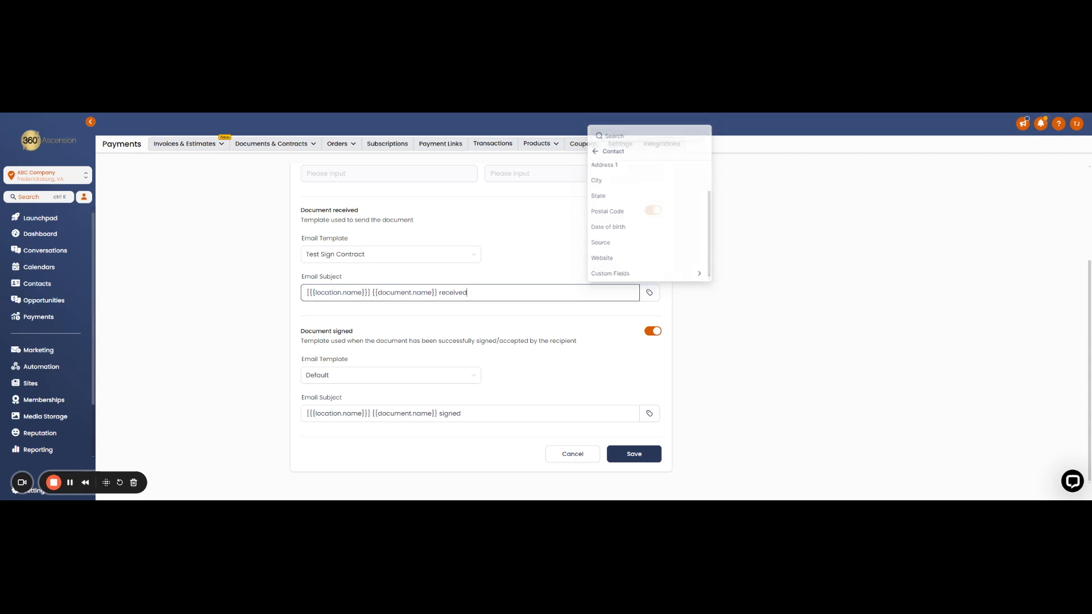
{"action": "left_click", "coordinate": [649, 293]}
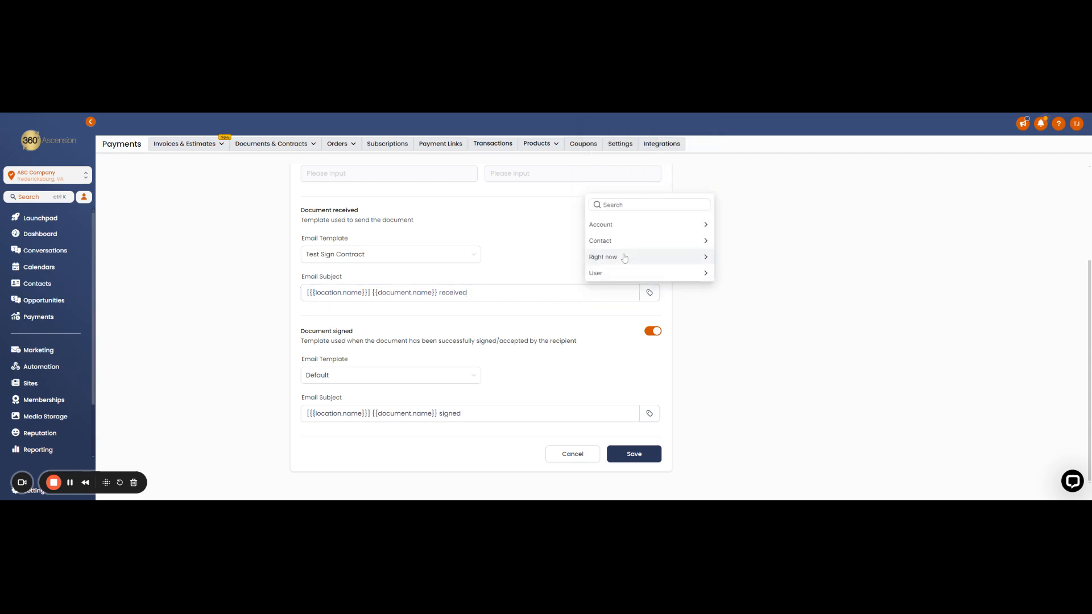
{"action": "left_click", "coordinate": [622, 256]}
{"action": "scroll", "coordinate": [623, 261], "scroll_direction": "down", "scroll_amount": 3}
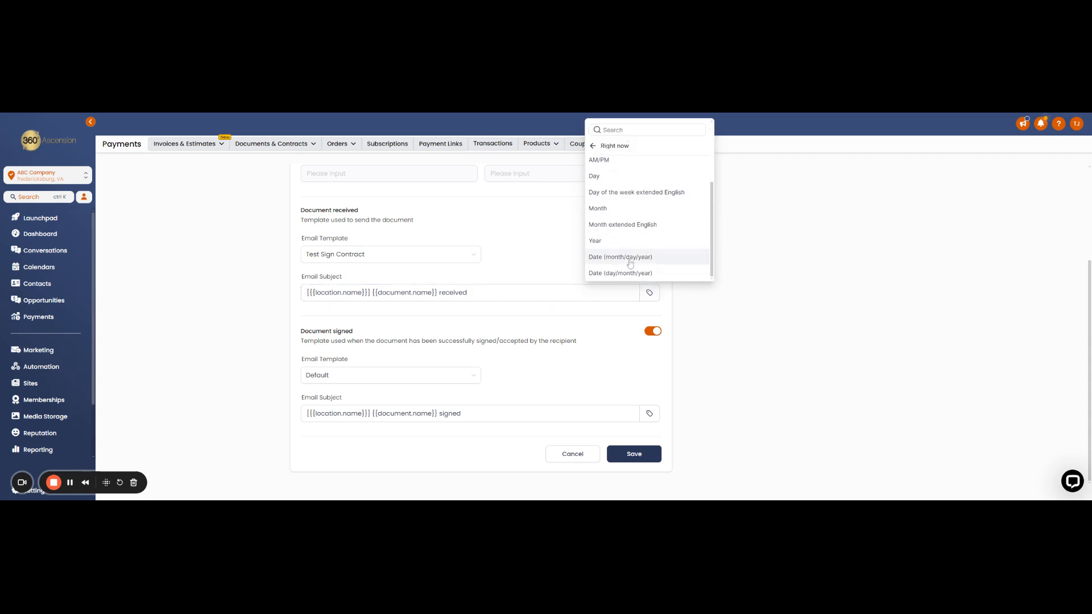
{"action": "left_click", "coordinate": [647, 293]}
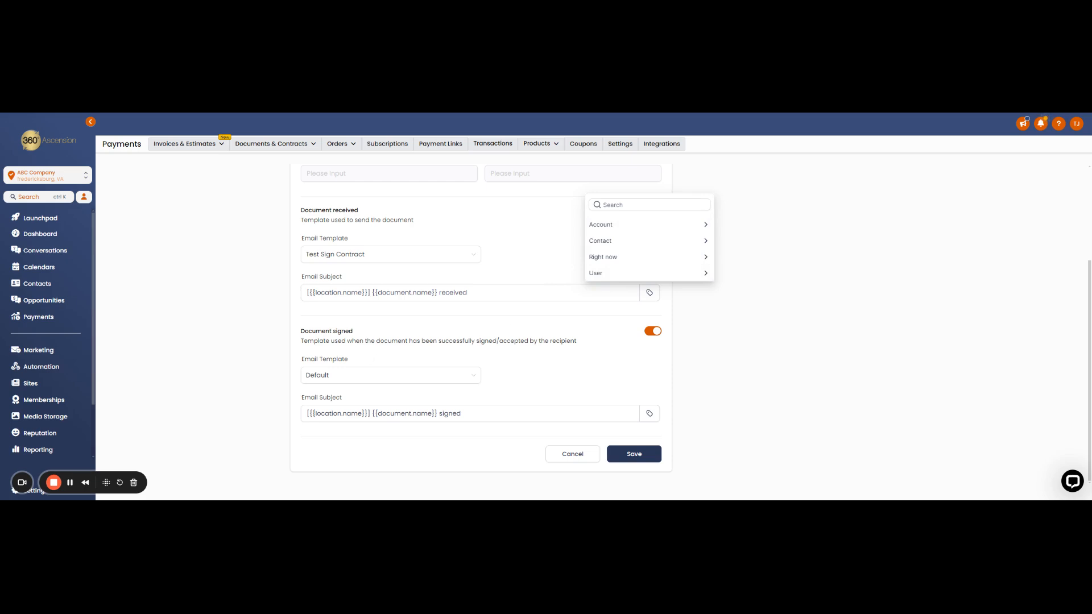
Set the Document signed email template to Test Received Contract and view the custom value categories for its email subject.
{"action": "left_click", "coordinate": [471, 380]}
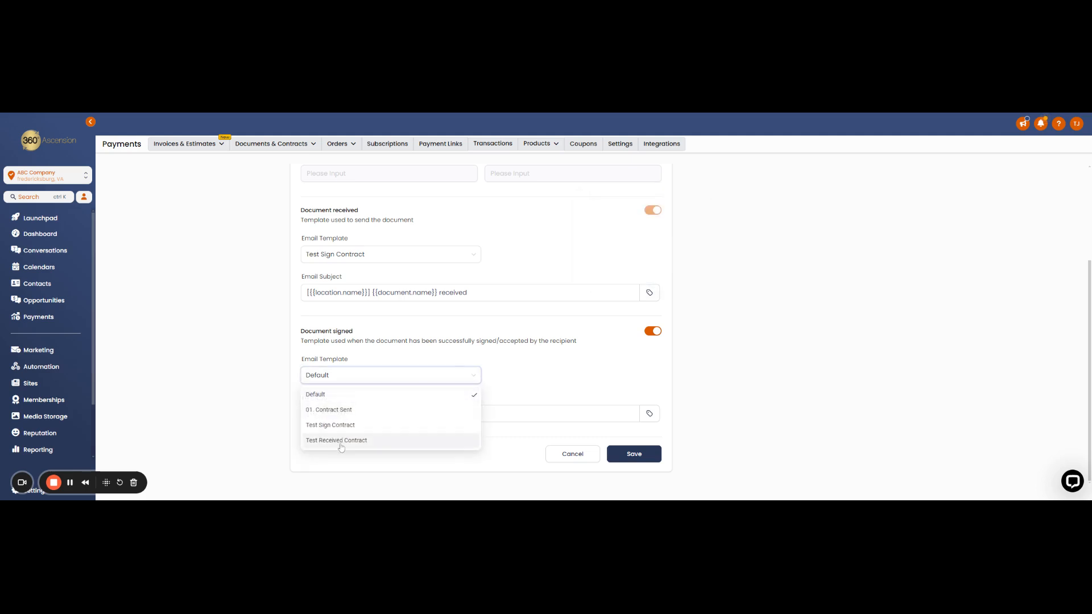
{"action": "left_click", "coordinate": [369, 444]}
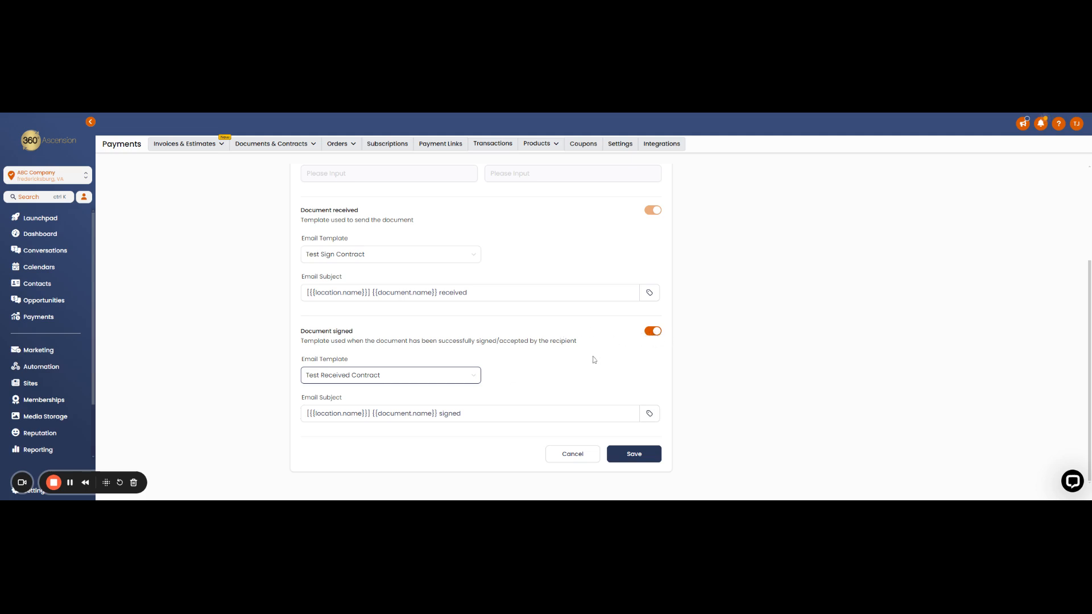
{"action": "left_click", "coordinate": [428, 411]}
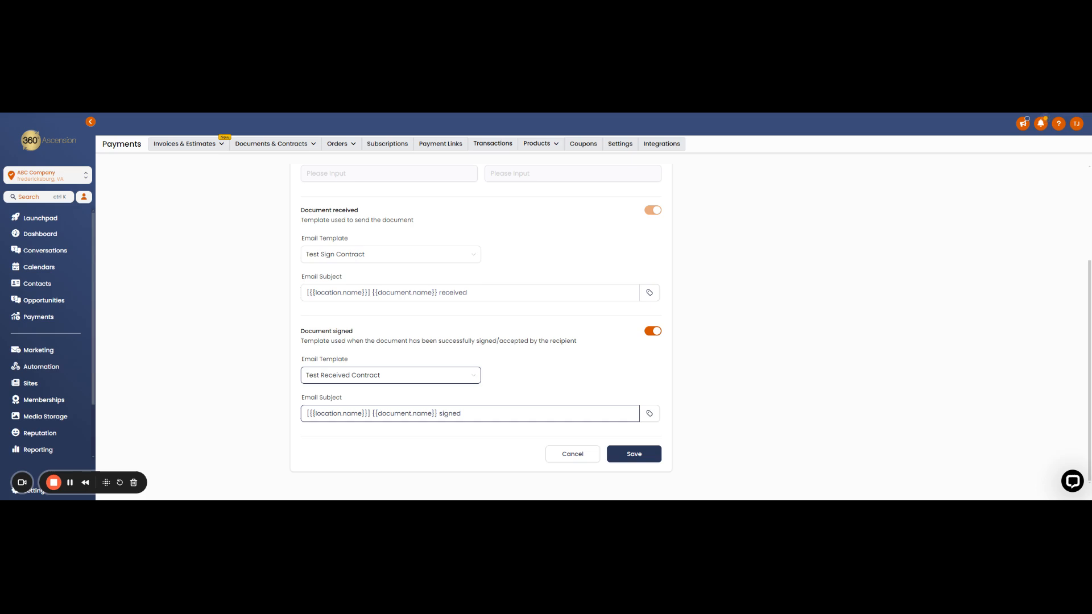
{"action": "left_click", "coordinate": [650, 414]}
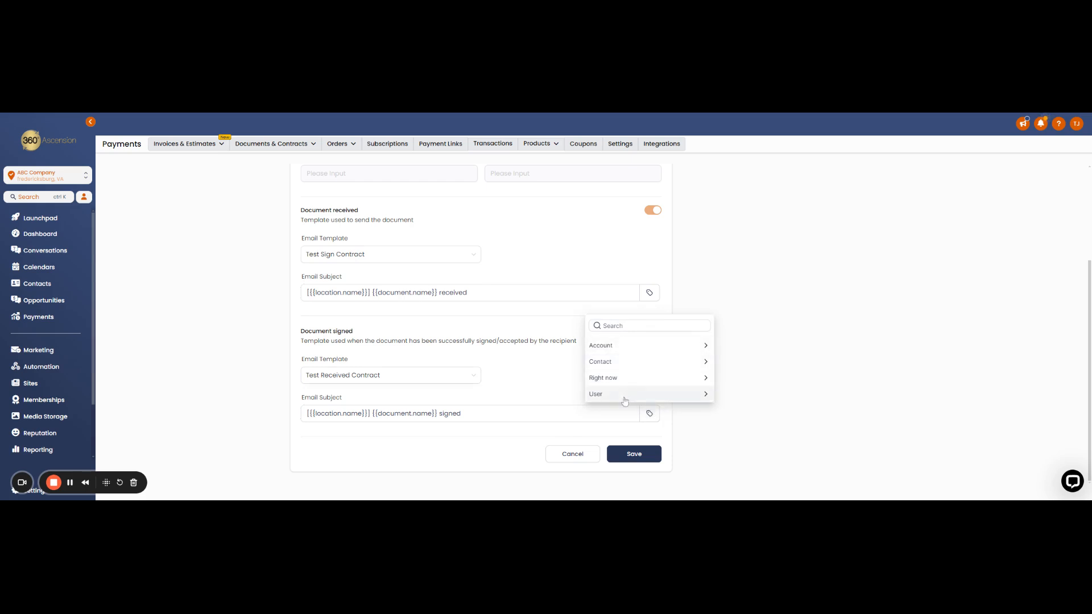
{"action": "left_click", "coordinate": [566, 382]}
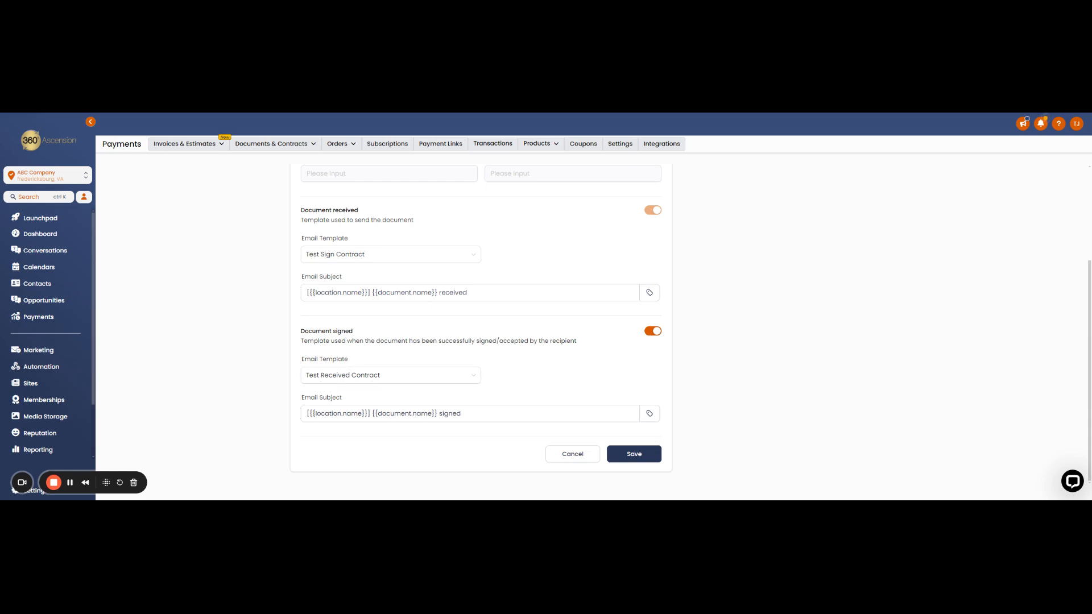
Review the Document signed description and save the customer notification settings.
{"action": "left_click_drag", "start_coordinate": [301, 341], "coordinate": [576, 340]}
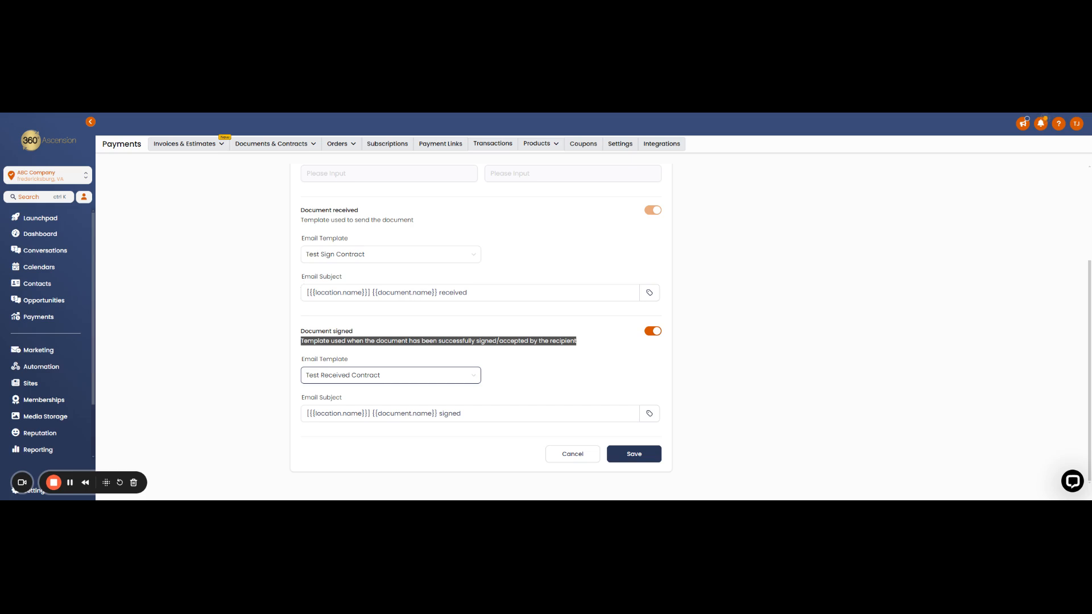
{"action": "left_click", "coordinate": [553, 377]}
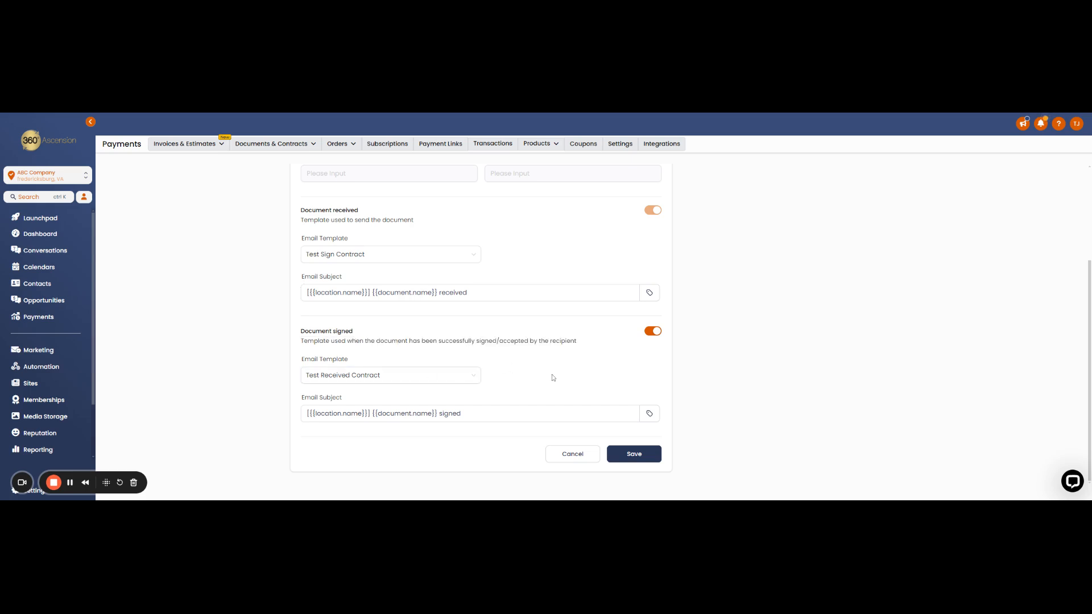
{"action": "left_click", "coordinate": [640, 459]}
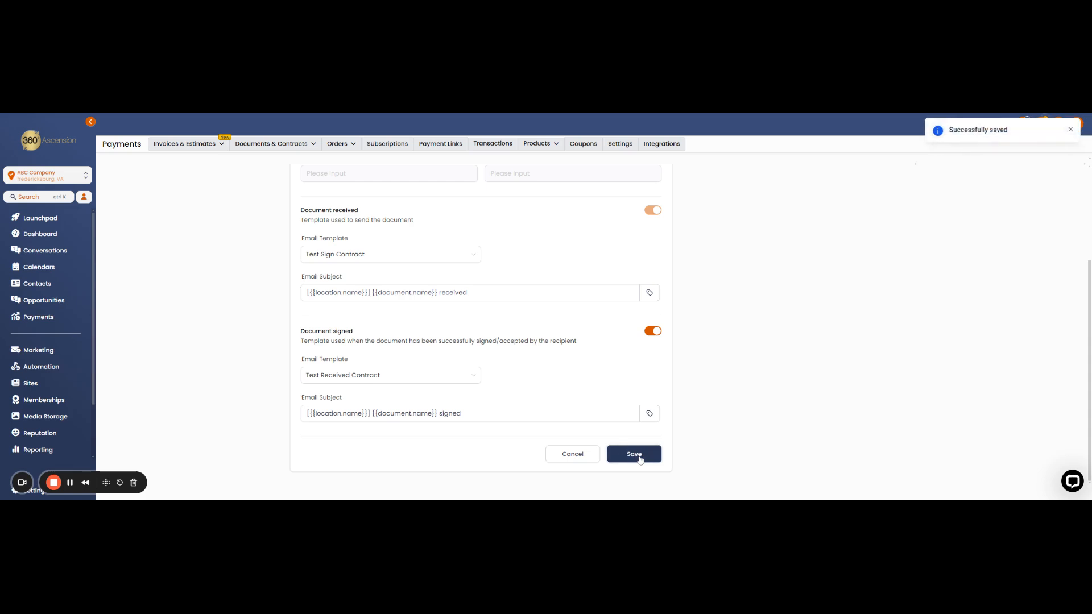
{"action": "scroll", "coordinate": [758, 400], "scroll_direction": "up", "scroll_amount": 3}
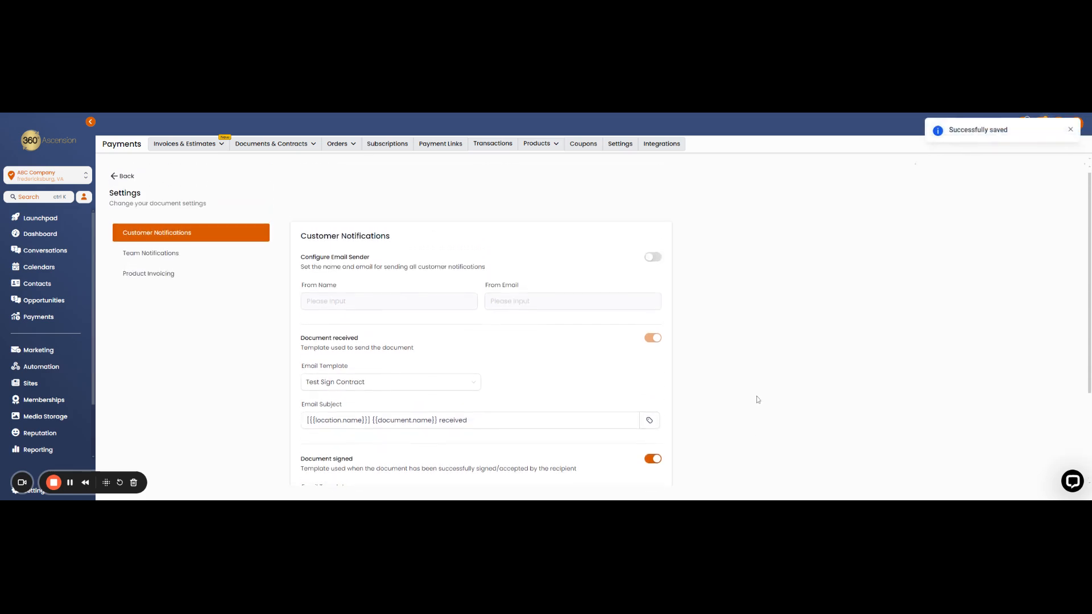